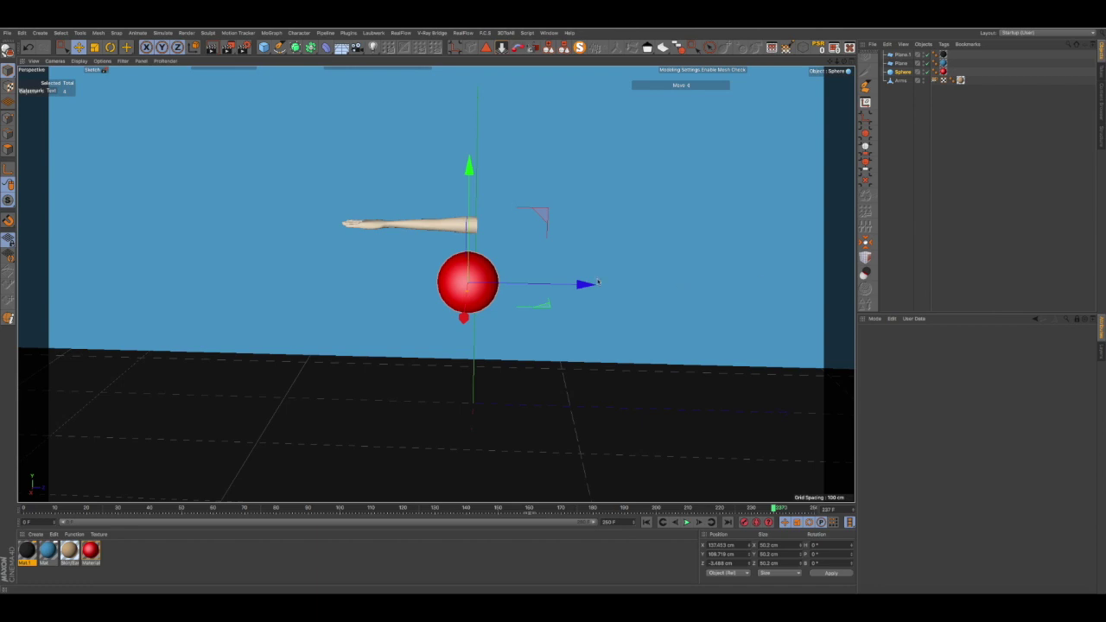
# - Select the arm and play its animation from the start to review the motion
pyautogui.keyDown('alt'); pyautogui.moveTo(468, 287); pyautogui.dragTo(469, 311); pyautogui.keyUp('alt')
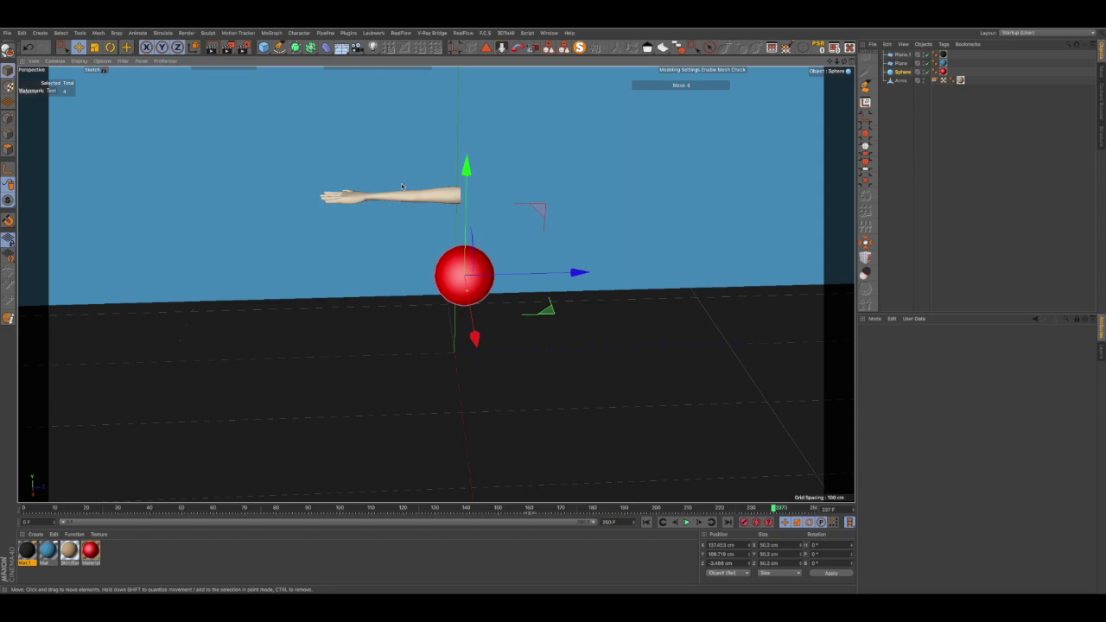
pyautogui.click(380, 199)
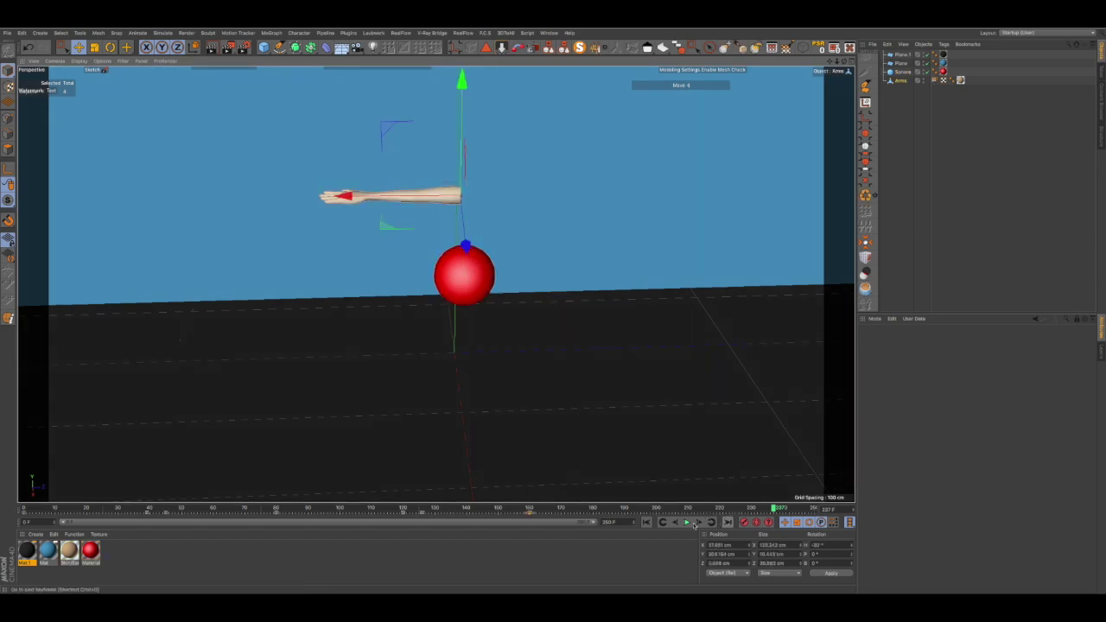
pyautogui.click(646, 522)
pyautogui.click(686, 522)
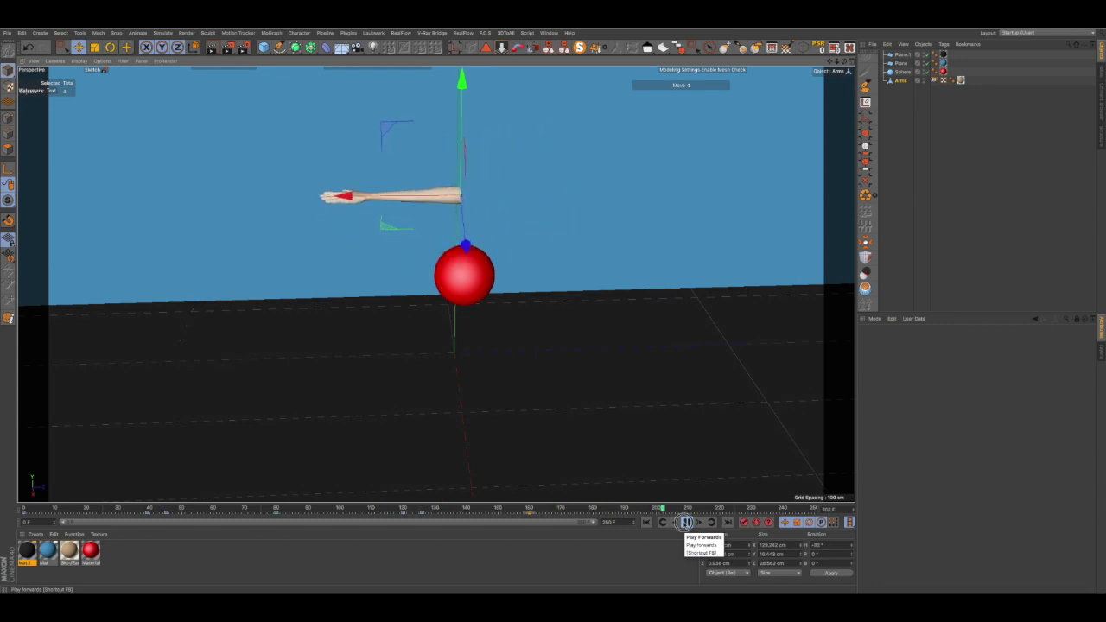
pyautogui.click(686, 522)
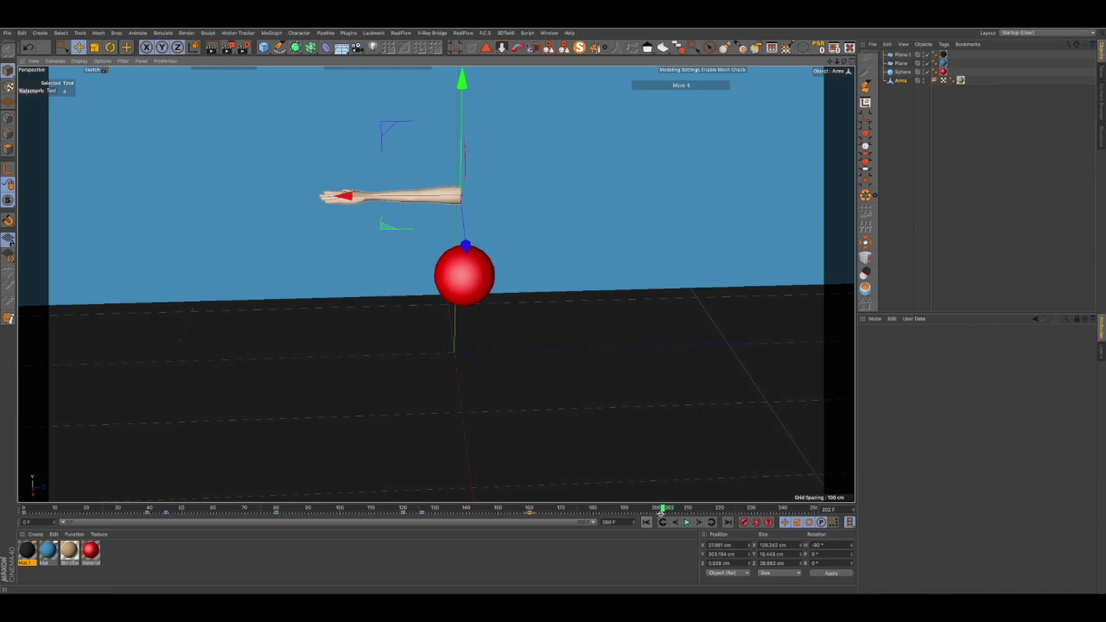
pyautogui.keyDown('alt'); pyautogui.moveTo(483, 276); pyautogui.dragTo(466, 262); pyautogui.keyUp('alt')
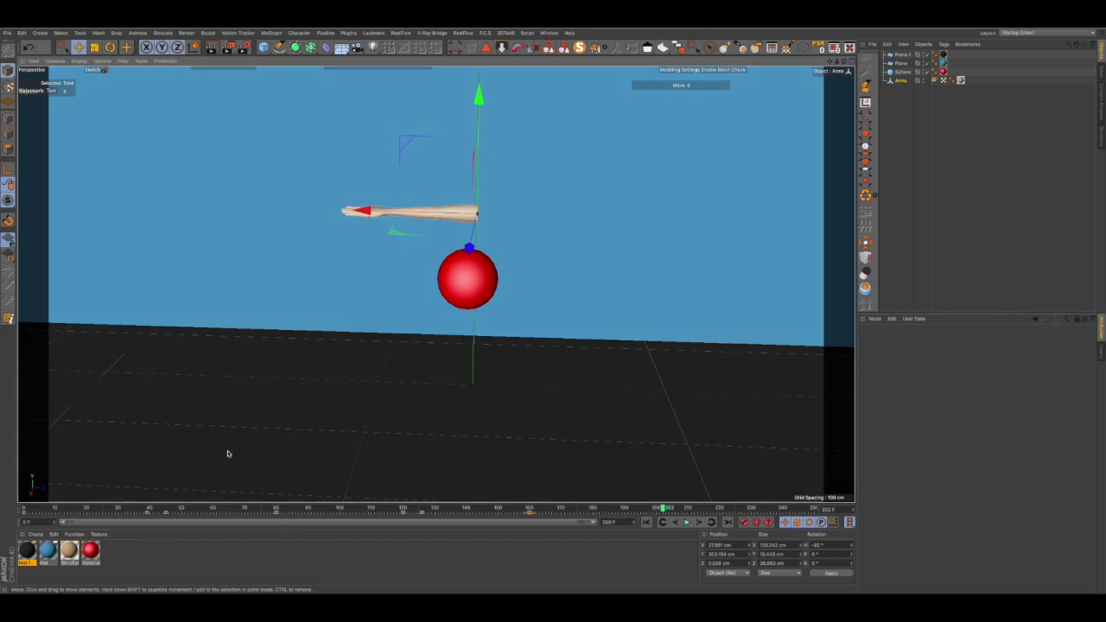
# - Check the hand's contact pose on the sphere near frame 45, then rewind to about frame 8
pyautogui.moveTo(636, 510); pyautogui.dragTo(156, 522)
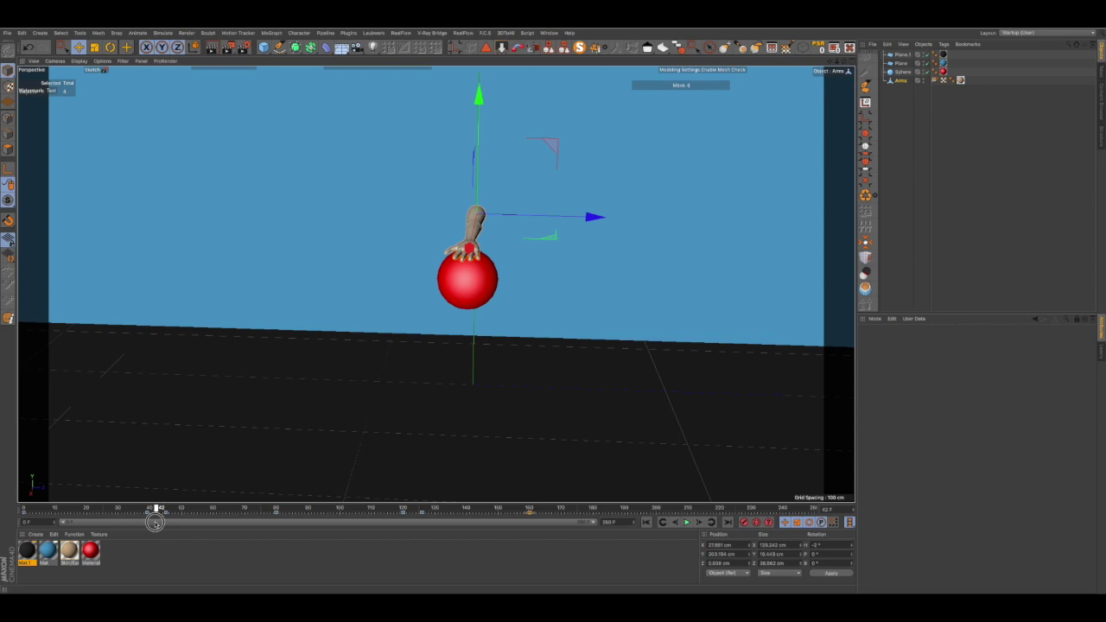
pyautogui.moveTo(155, 522)
pyautogui.mouseDown()
pyautogui.moveTo(234, 519)
pyautogui.moveTo(165, 529)
pyautogui.mouseUp()
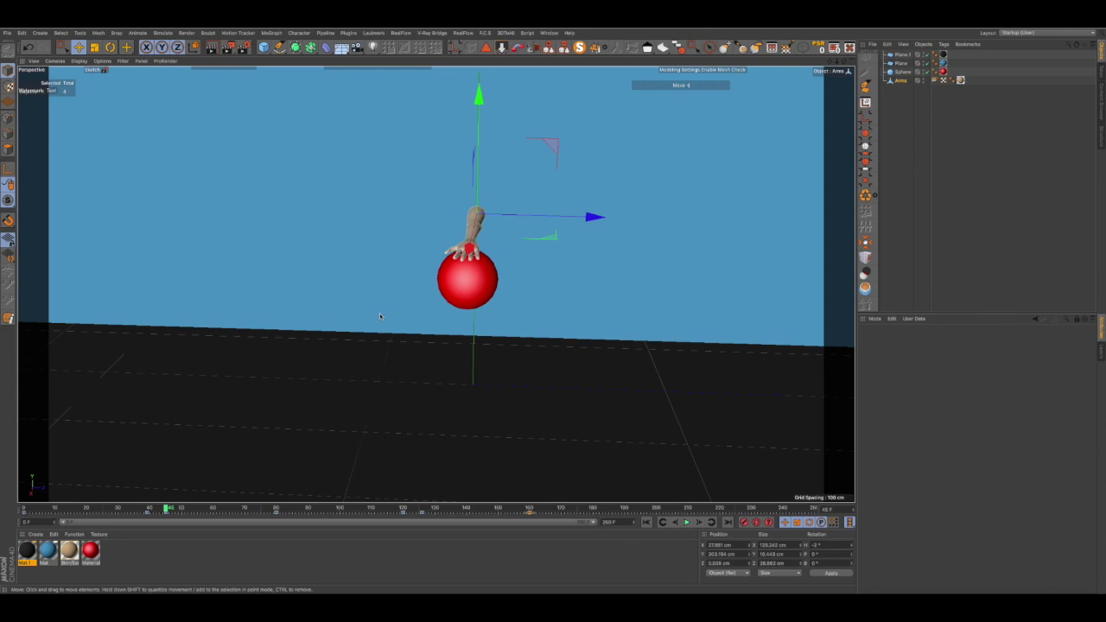
pyautogui.keyDown('alt'); pyautogui.moveTo(417, 307); pyautogui.dragTo(434, 349); pyautogui.keyUp('alt')
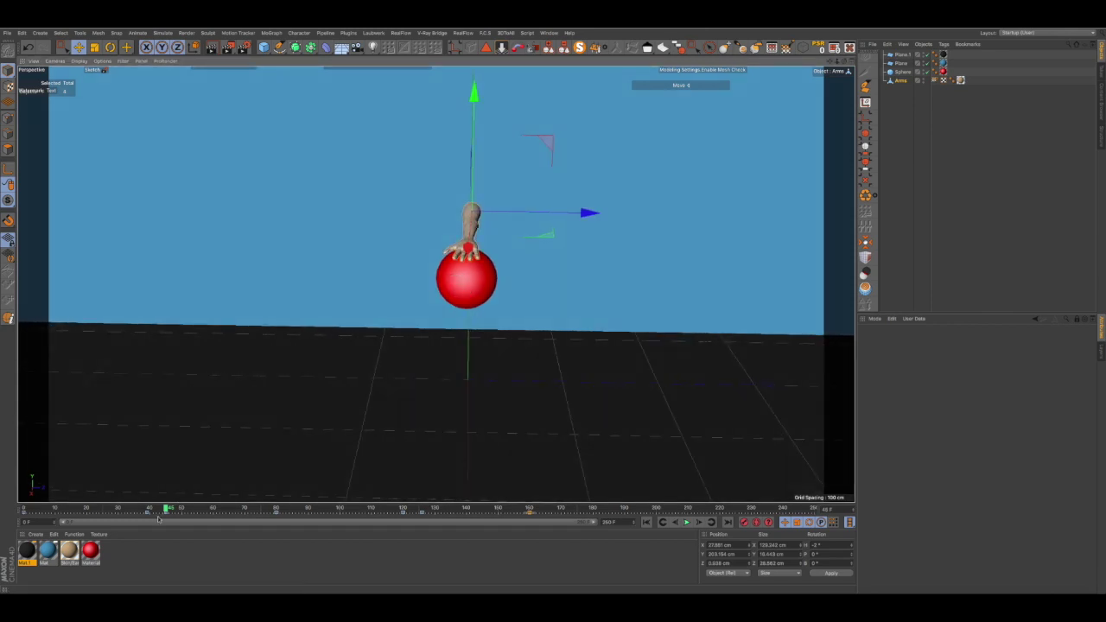
pyautogui.click(165, 508)
pyautogui.moveTo(166, 508); pyautogui.dragTo(33, 510)
# - Add a Character Tags > Constraint tag to the Sphere and show the tag's settings
pyautogui.click(901, 71)
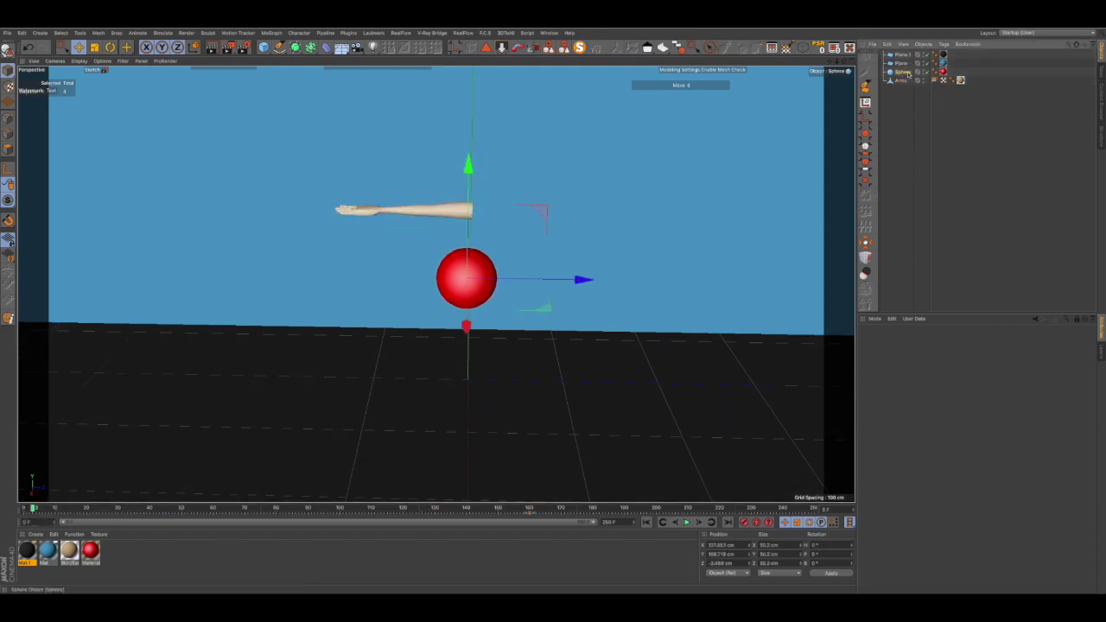
pyautogui.rightClick(904, 73)
pyautogui.moveTo(933, 87)
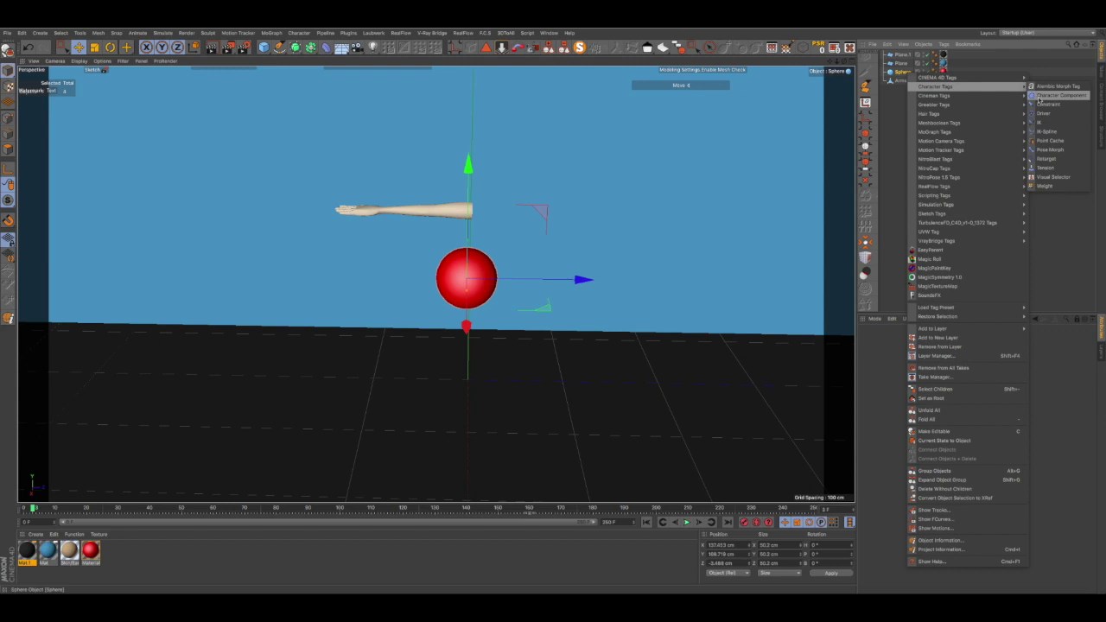
pyautogui.click(1045, 106)
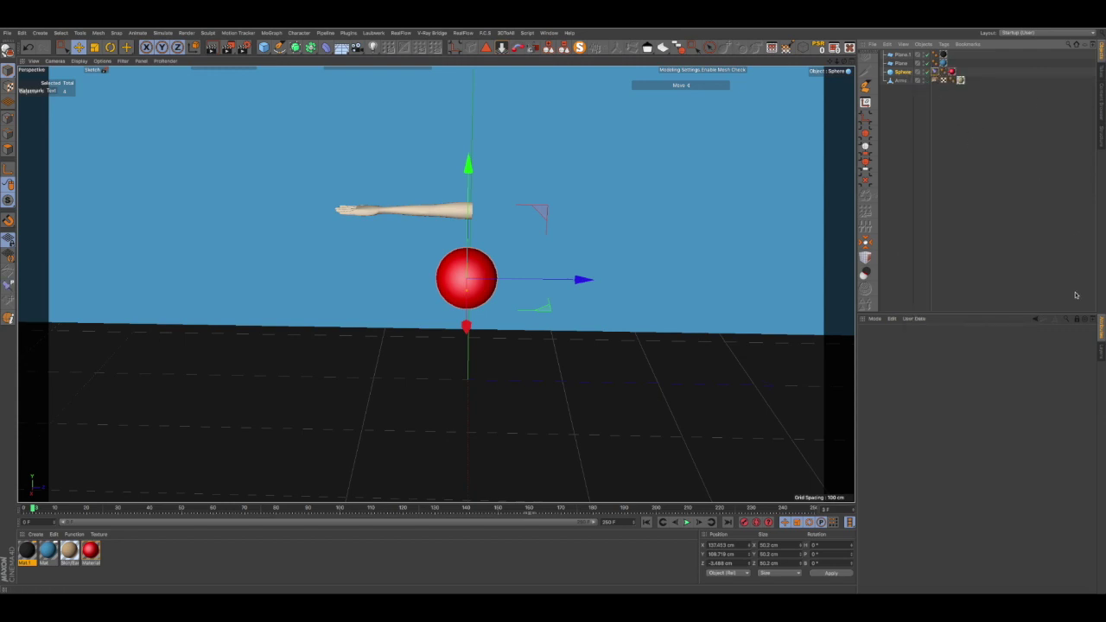
pyautogui.click(1077, 318)
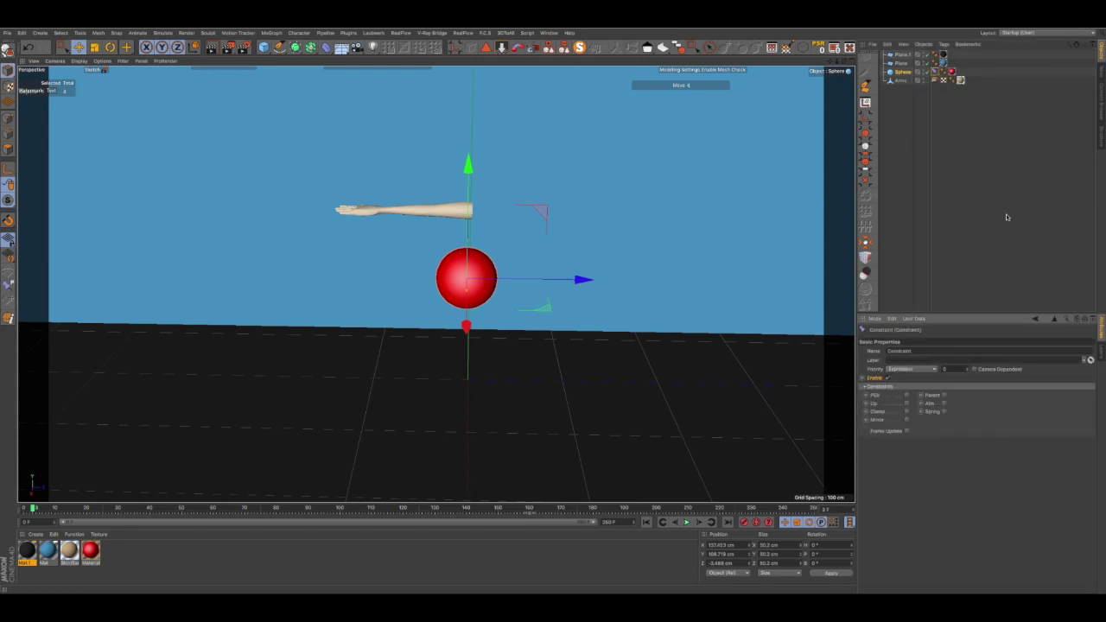
pyautogui.click(933, 72)
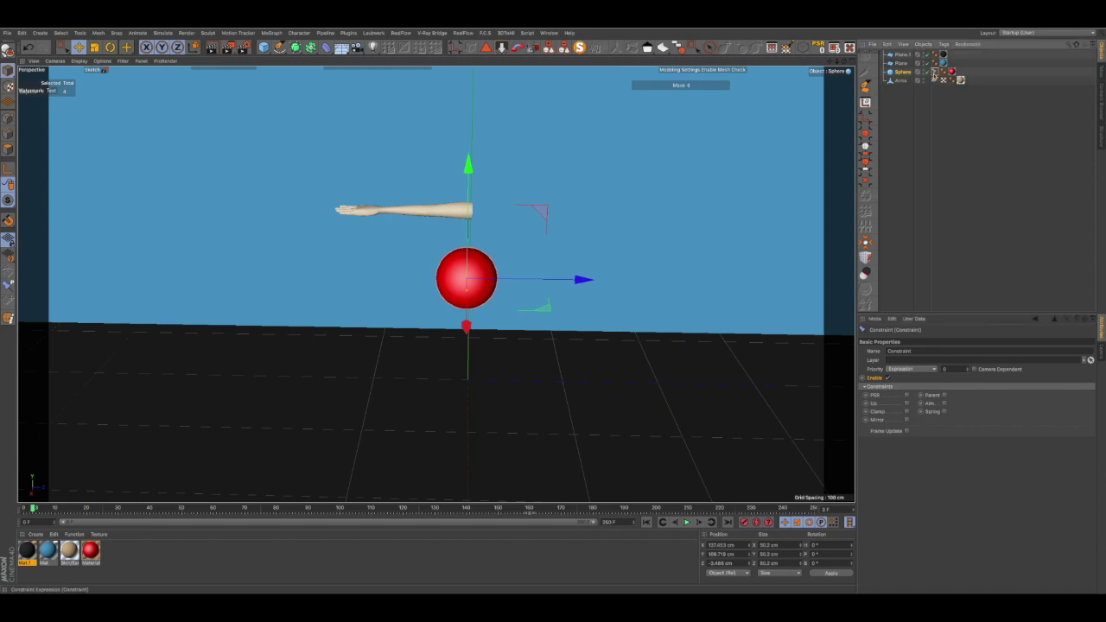
# - Disable the constraint, turn on the Parent type, and drag Arms into the Parent Target field
pyautogui.click(887, 379)
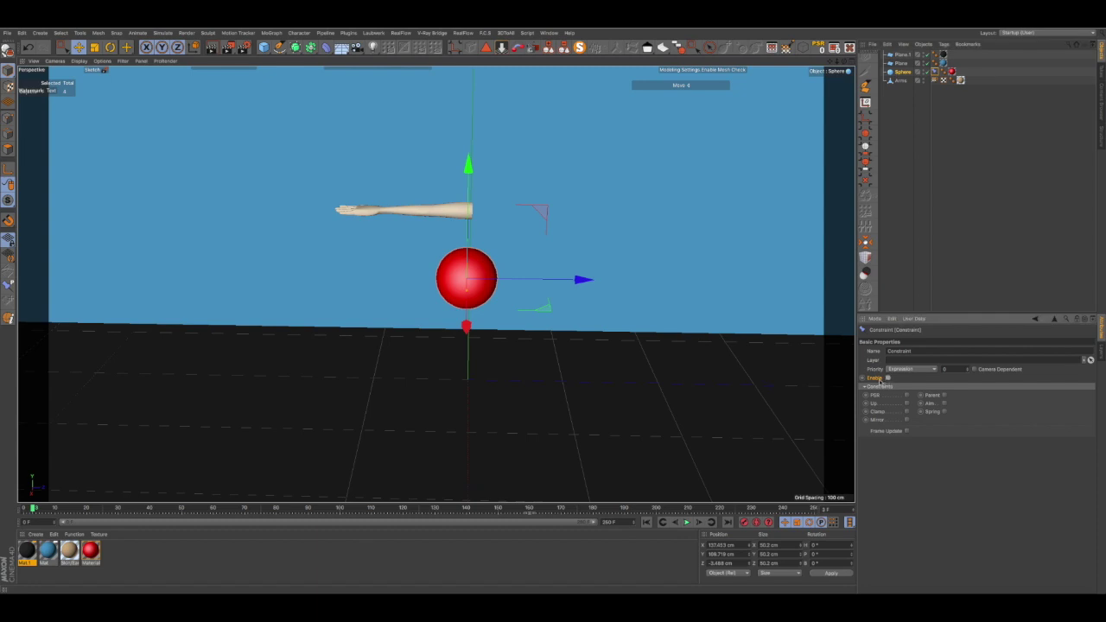
pyautogui.click(944, 395)
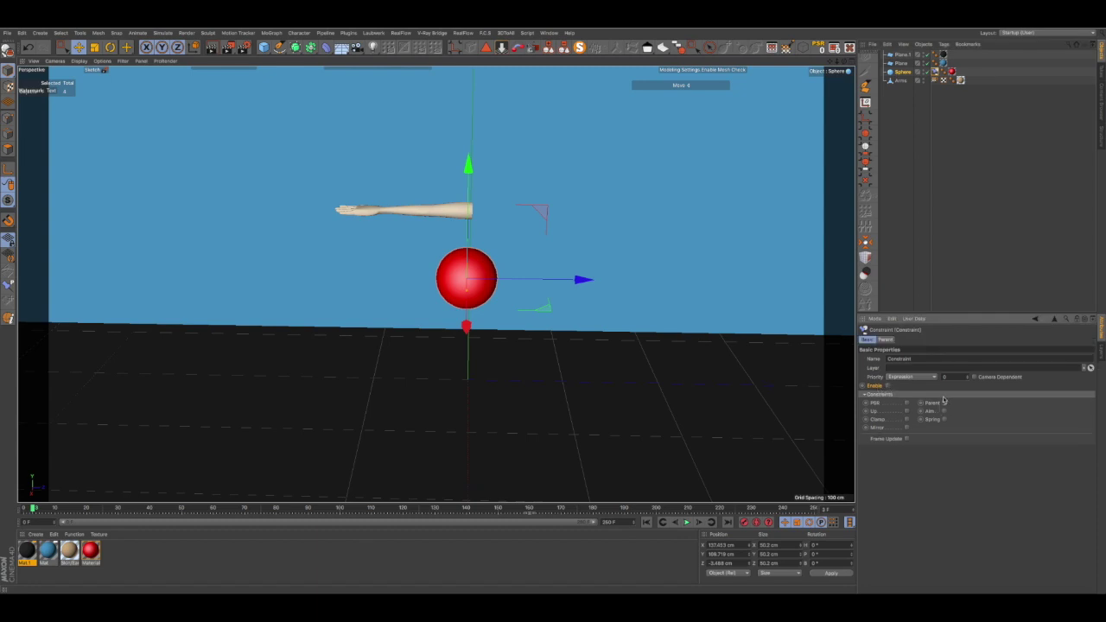
pyautogui.click(887, 342)
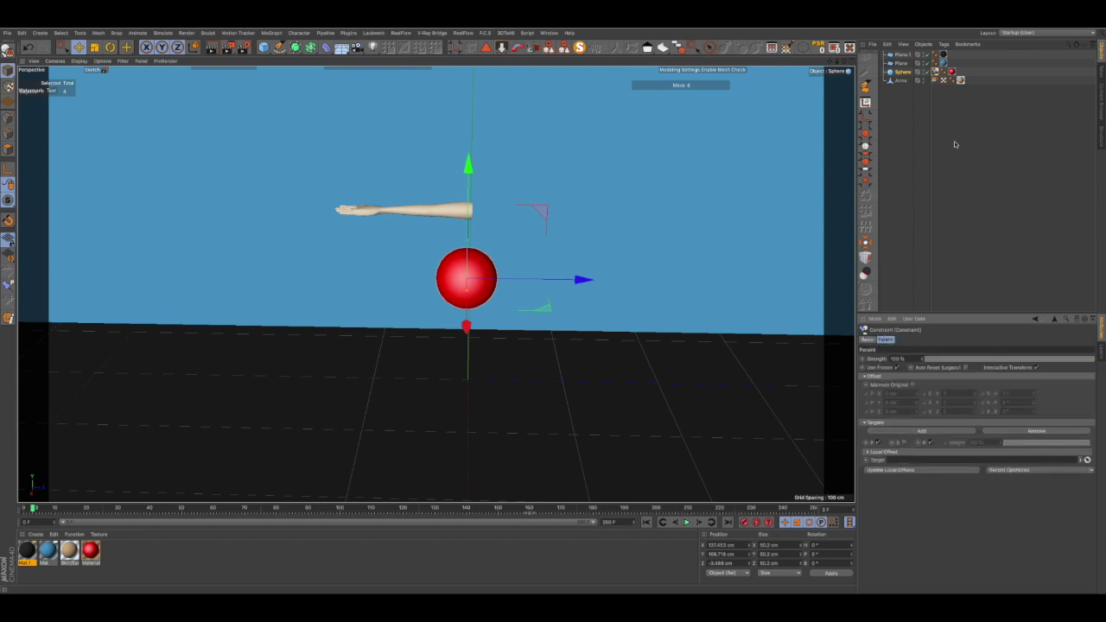
pyautogui.moveTo(906, 81); pyautogui.dragTo(897, 460)
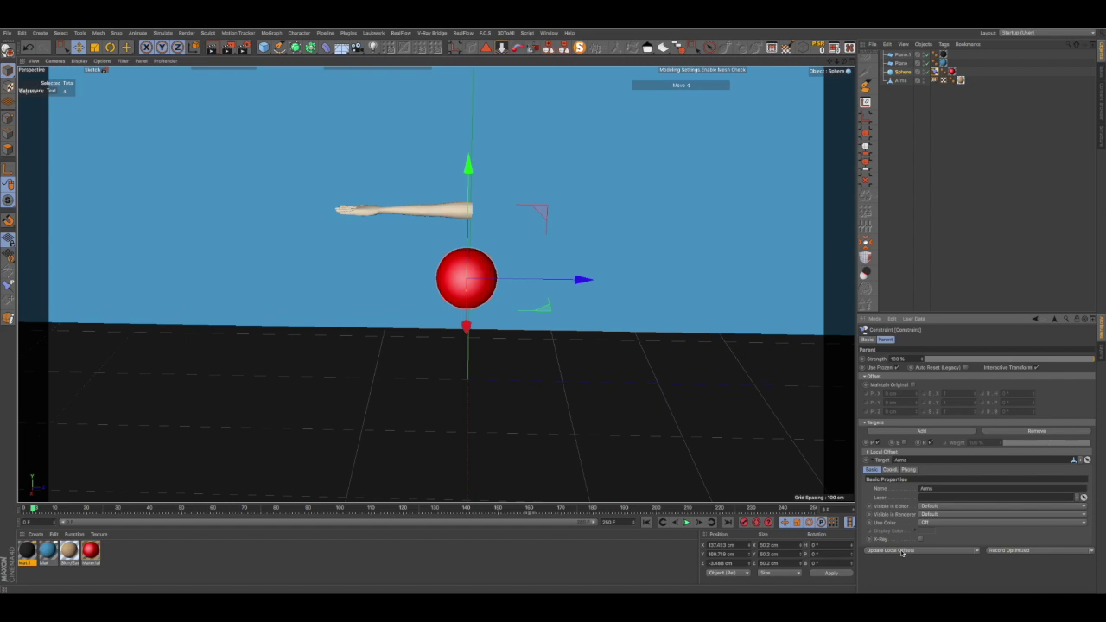
# - Set the local offset to Arms, keep recording at Record Optimized, and return to Basic settings
pyautogui.click(899, 551)
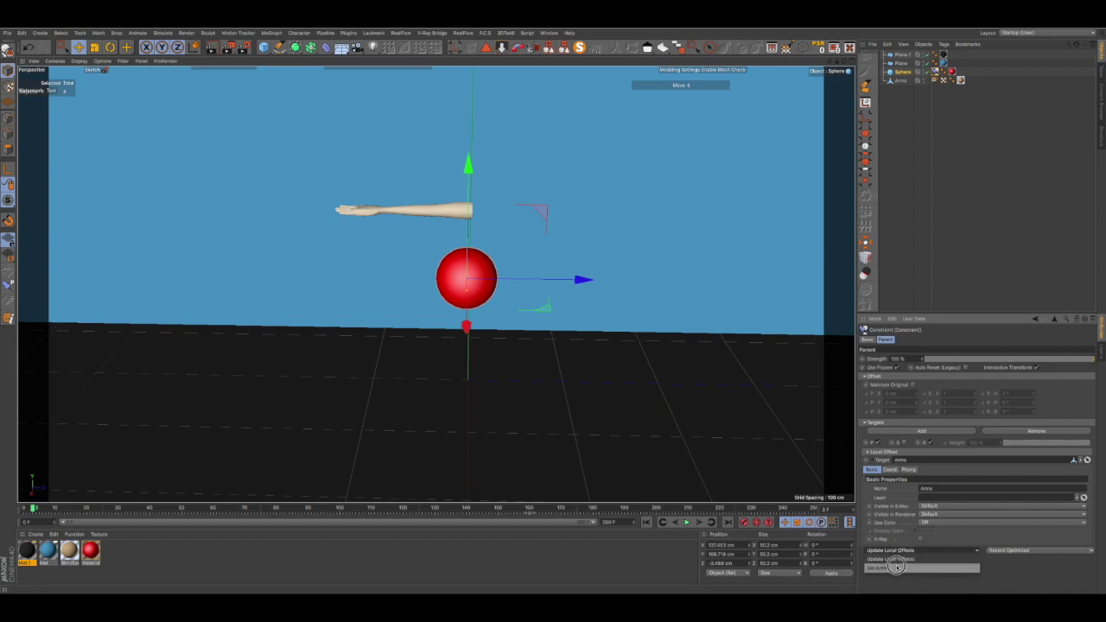
pyautogui.click(896, 566)
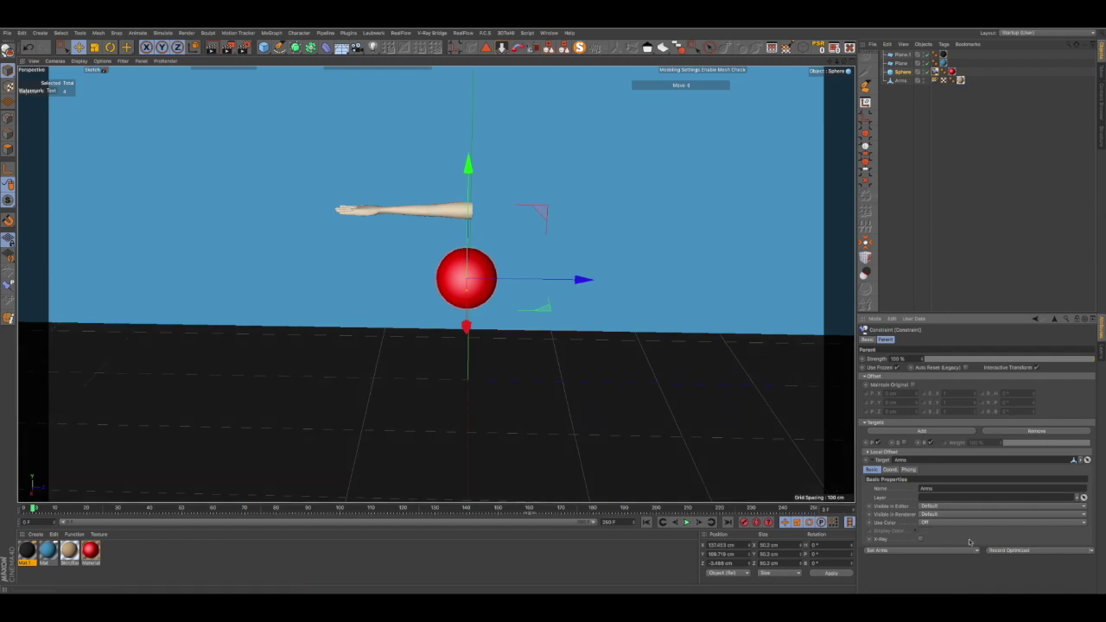
pyautogui.click(1000, 550)
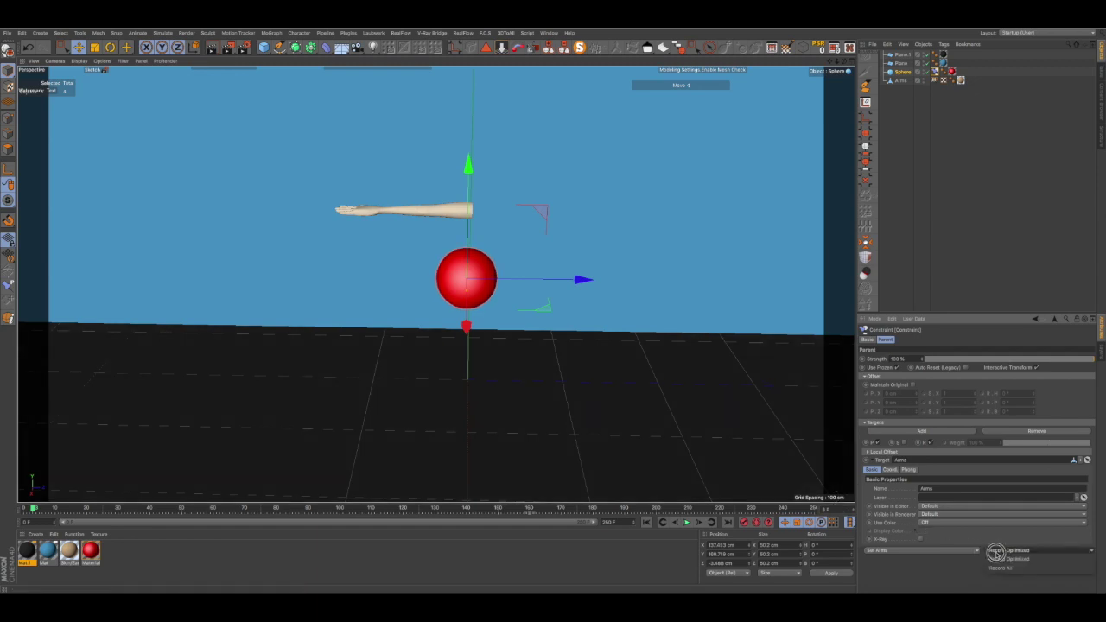
pyautogui.click(970, 563)
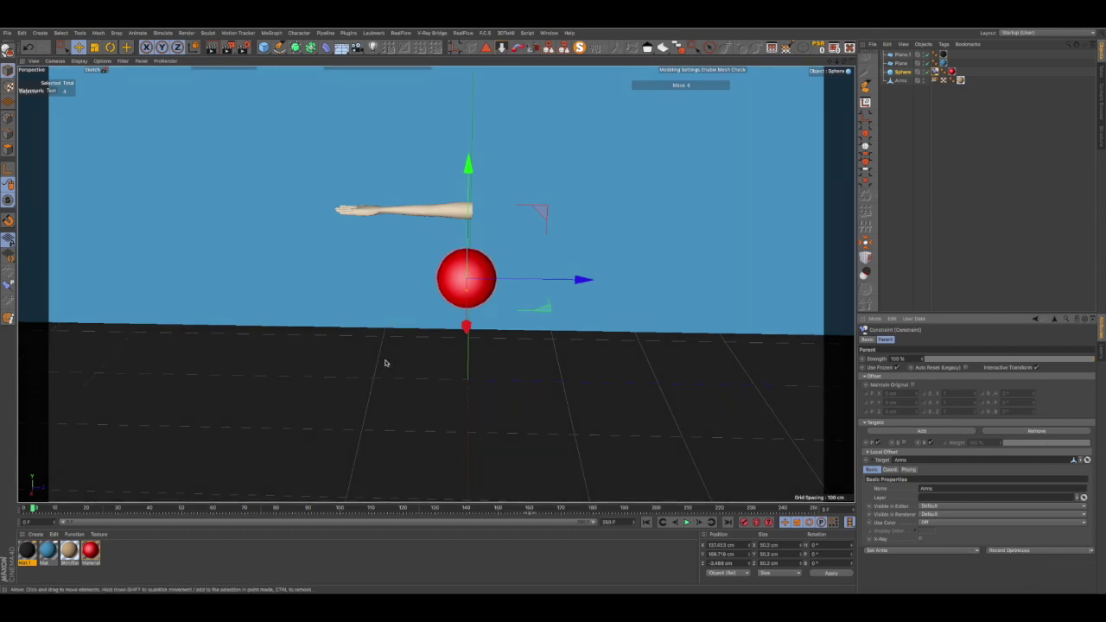
pyautogui.click(867, 340)
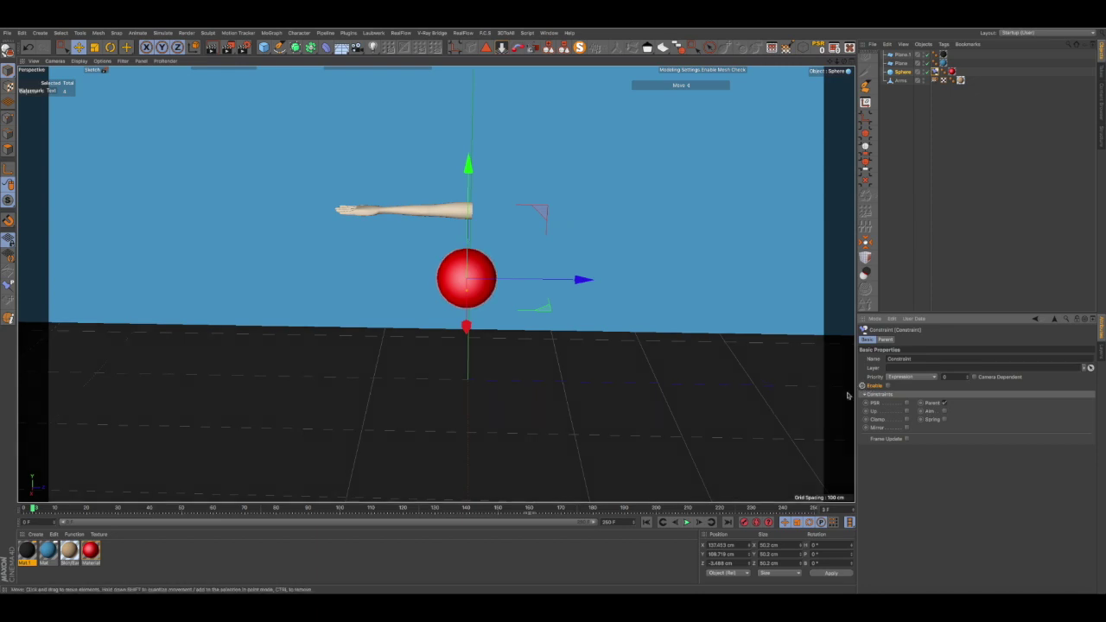
# - Scrub the timeline to about frame 42, where the hand rests on the red sphere
pyautogui.moveTo(32, 508); pyautogui.dragTo(150, 506)
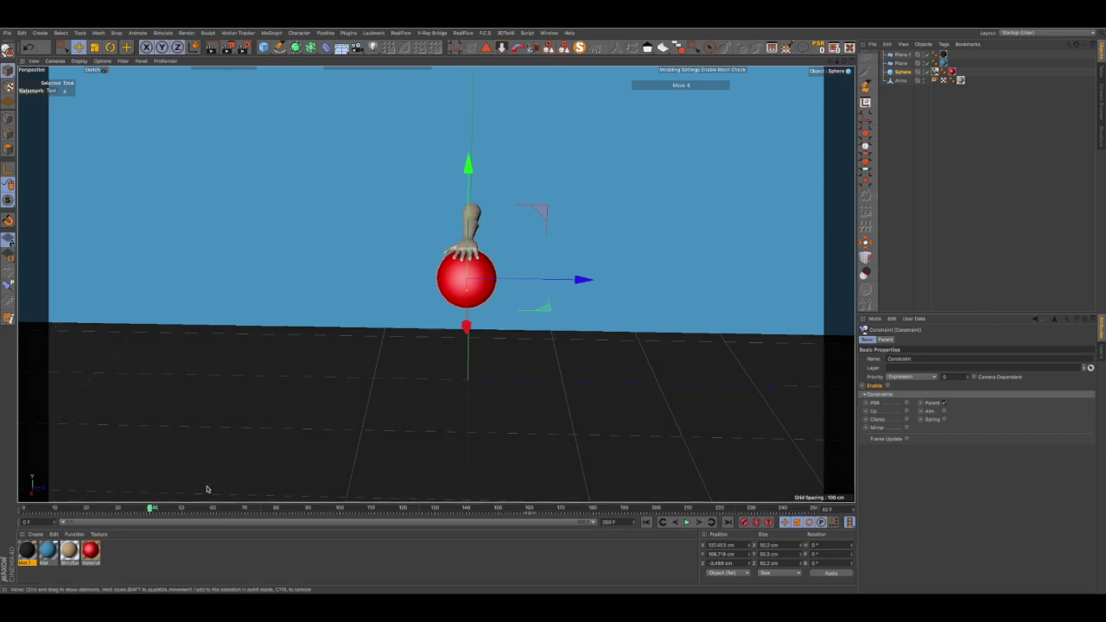
# - Toggle the constraint's Enable and tick Maintain Original on the Parent tab, then return to Basic
pyautogui.click(888, 386)
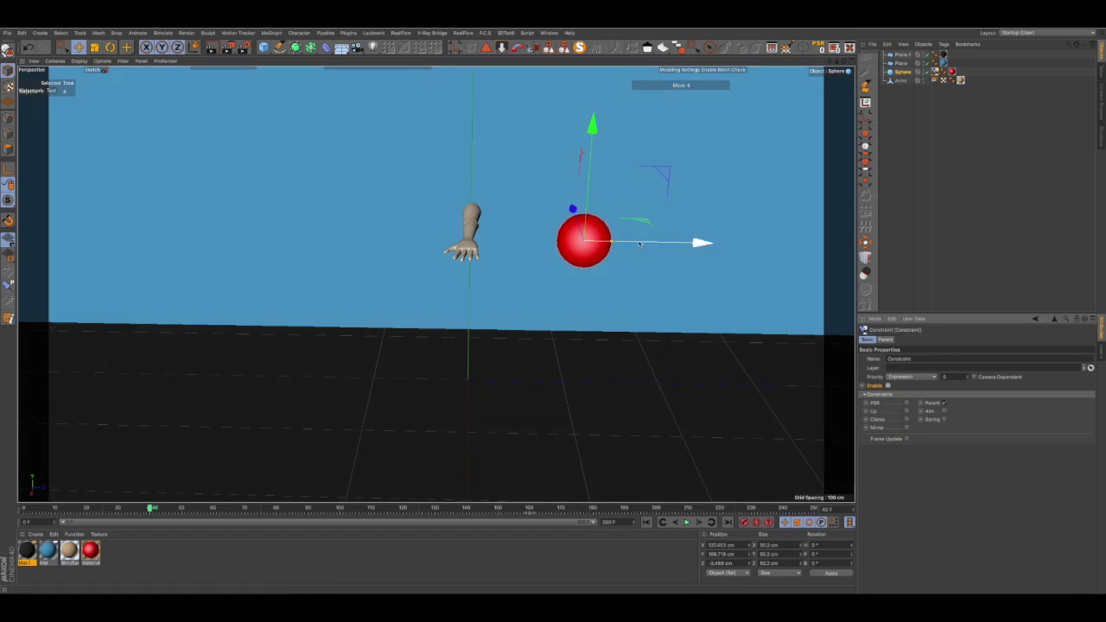
pyautogui.keyDown('alt'); pyautogui.moveTo(701, 289); pyautogui.dragTo(697, 284); pyautogui.keyUp('alt')
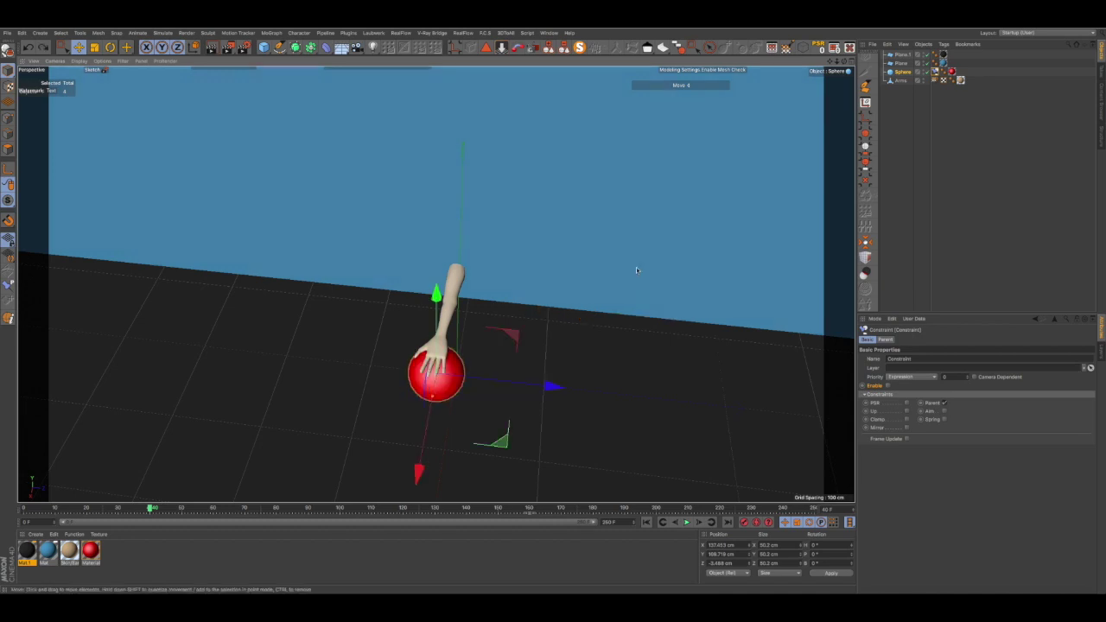
pyautogui.click(885, 339)
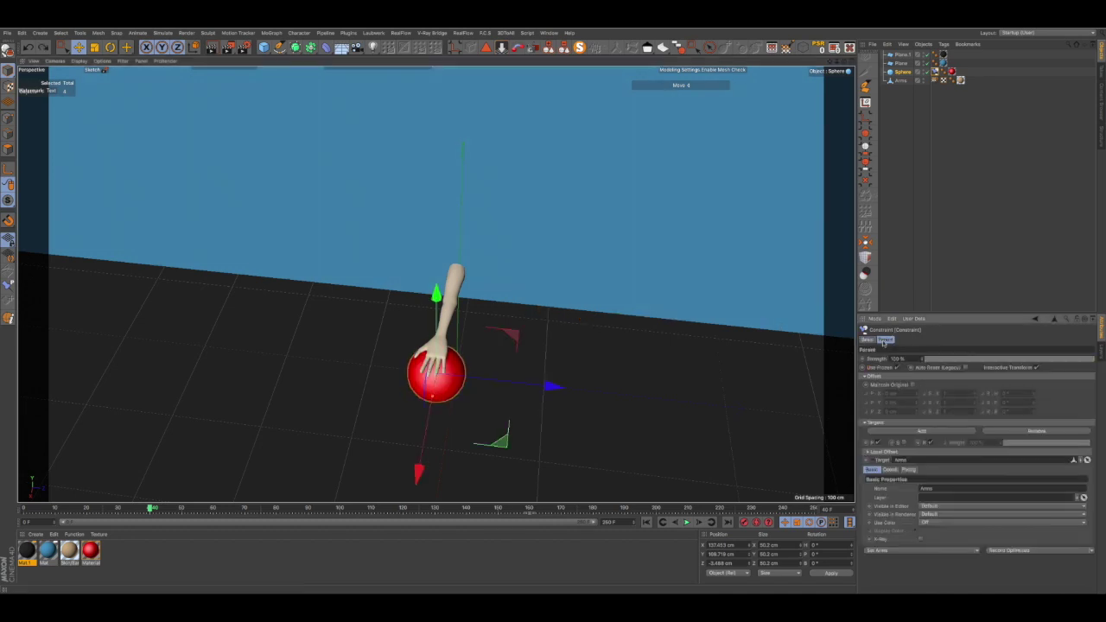
pyautogui.click(912, 384)
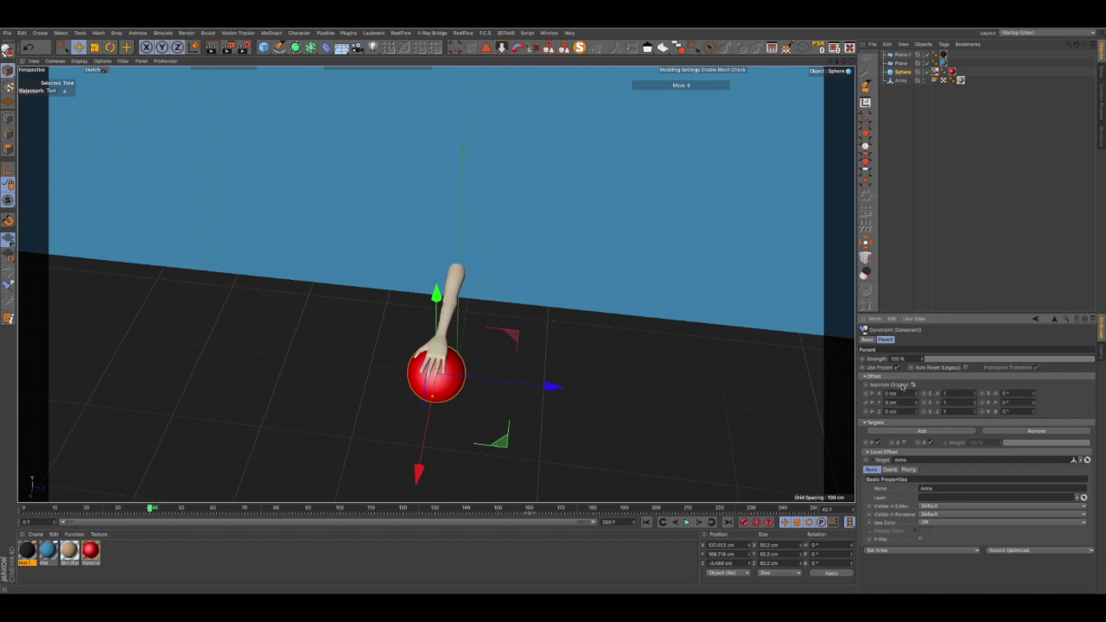
pyautogui.click(869, 341)
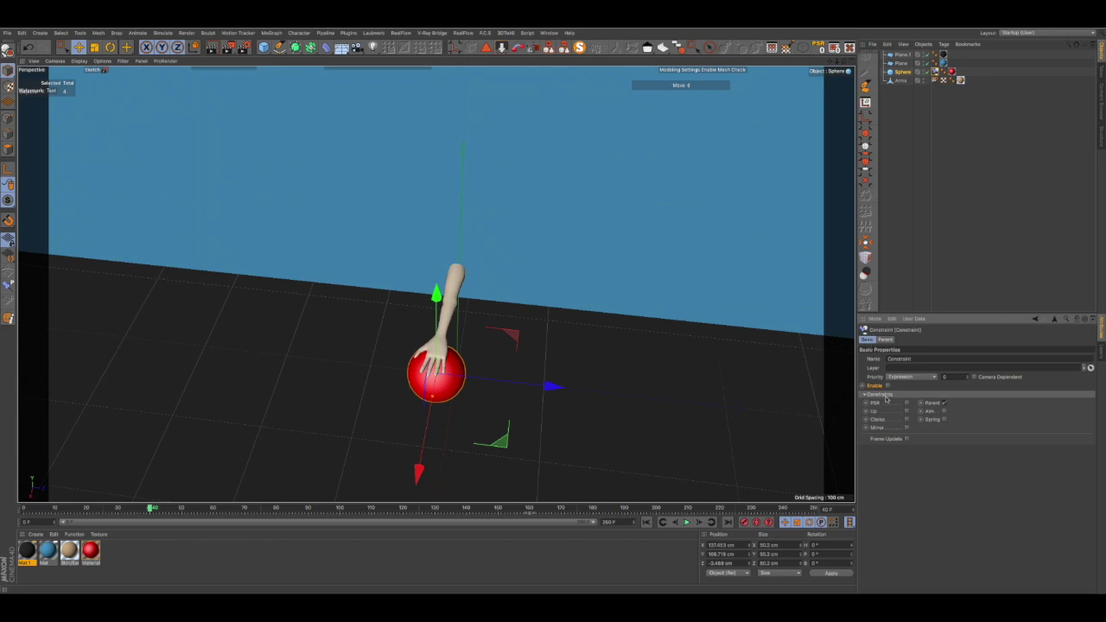
pyautogui.keyDown('alt'); pyautogui.moveTo(777, 407); pyautogui.dragTo(657, 378); pyautogui.keyUp('alt')
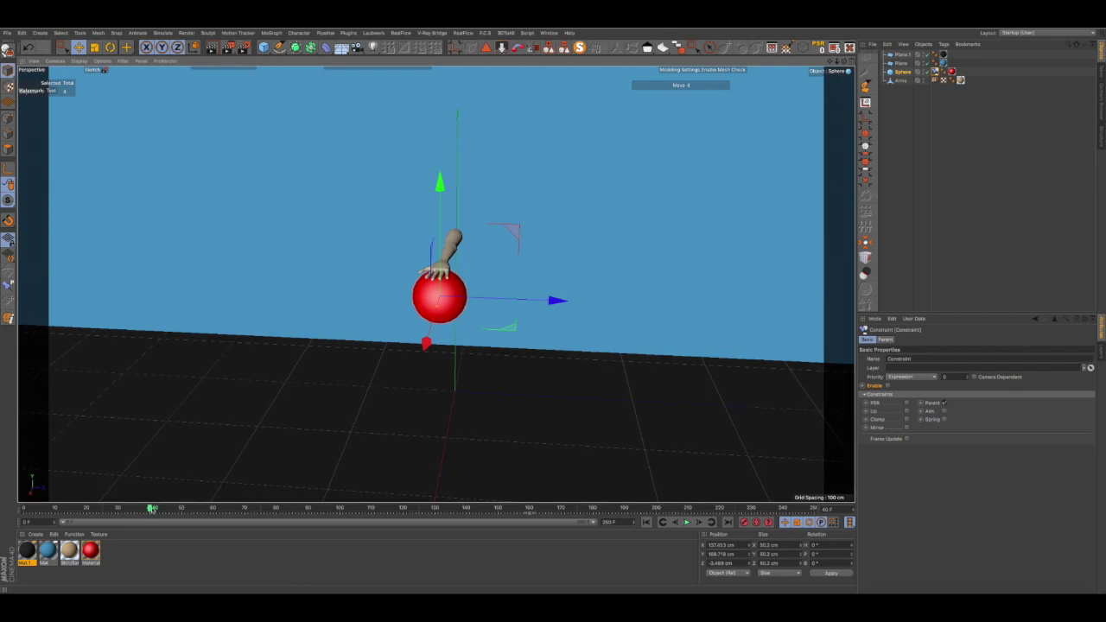
# - Key the constraint's Enable at frame 44, then step one frame ahead and toggle Enable
pyautogui.moveTo(151, 508)
pyautogui.mouseDown()
pyautogui.moveTo(120, 509)
pyautogui.moveTo(162, 509)
pyautogui.mouseUp()
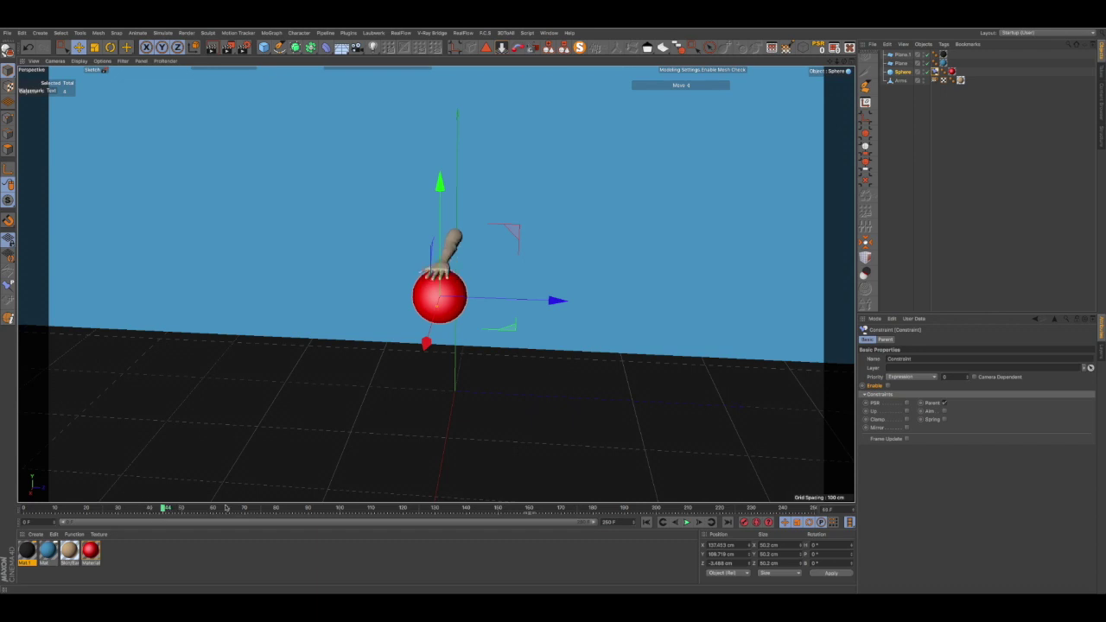
pyautogui.keyDown('ctrl'); pyautogui.click(863, 385); pyautogui.keyUp('ctrl')
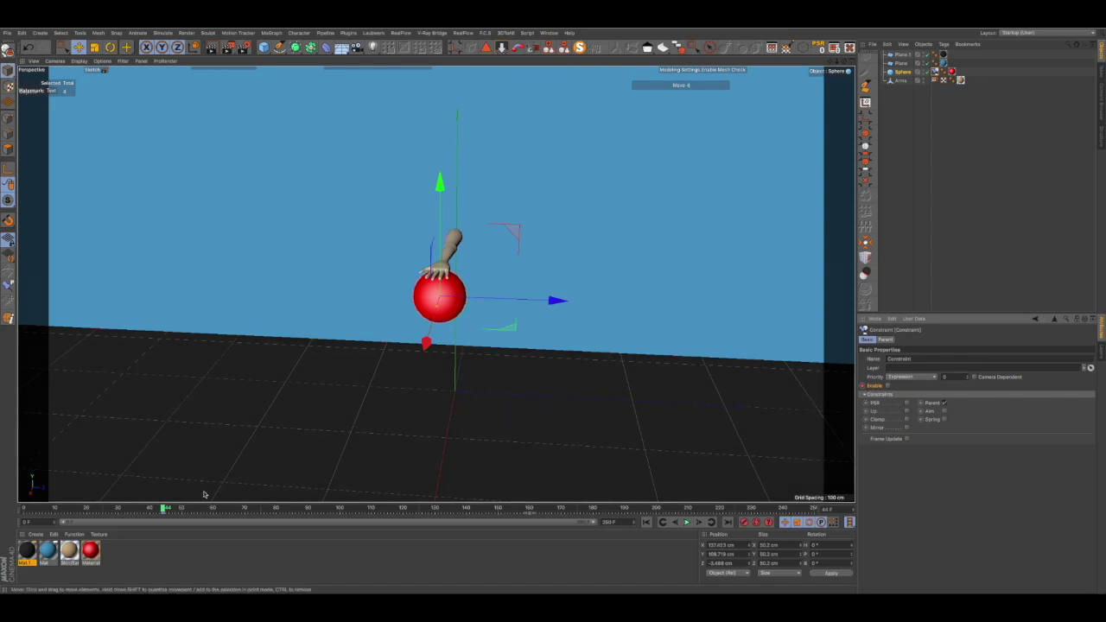
pyautogui.click(164, 507)
pyautogui.moveTo(163, 507); pyautogui.dragTo(165, 507)
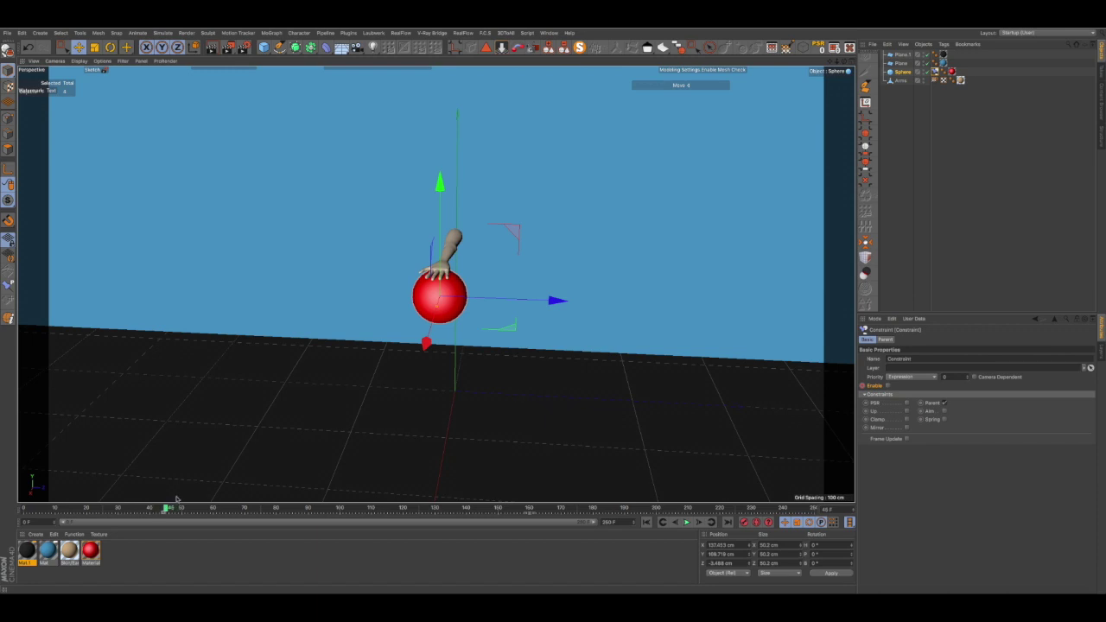
pyautogui.click(887, 387)
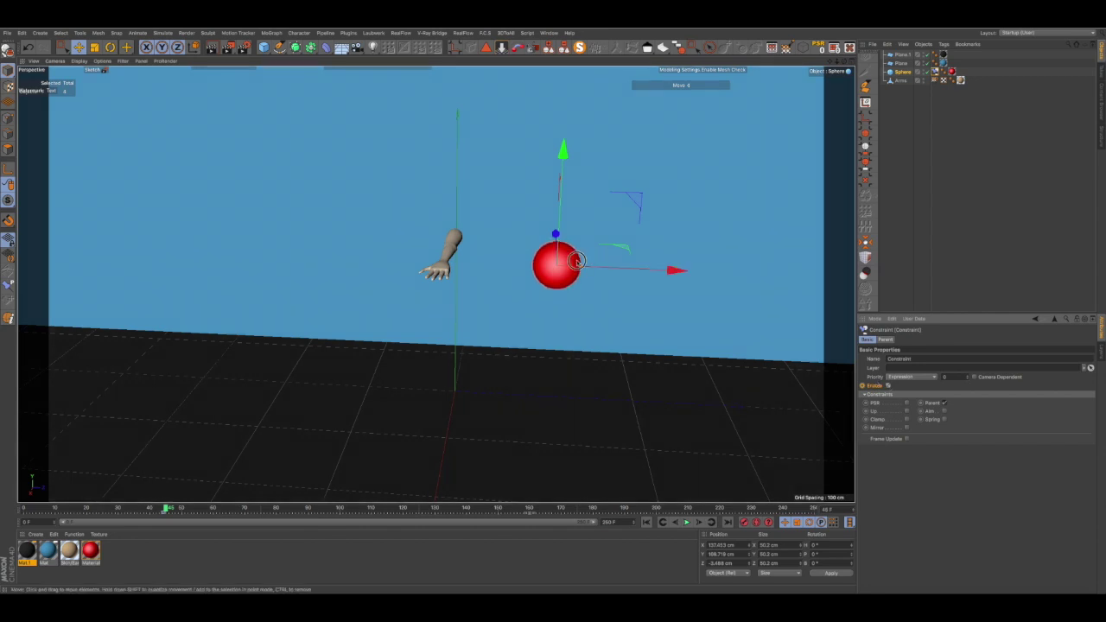
# - Move the red sphere along the floor toward the hand and advance to about frame 75
pyautogui.keyDown('alt'); pyautogui.moveTo(576, 261); pyautogui.dragTo(558, 304); pyautogui.keyUp('alt')
pyautogui.moveTo(630, 227); pyautogui.dragTo(456, 217)
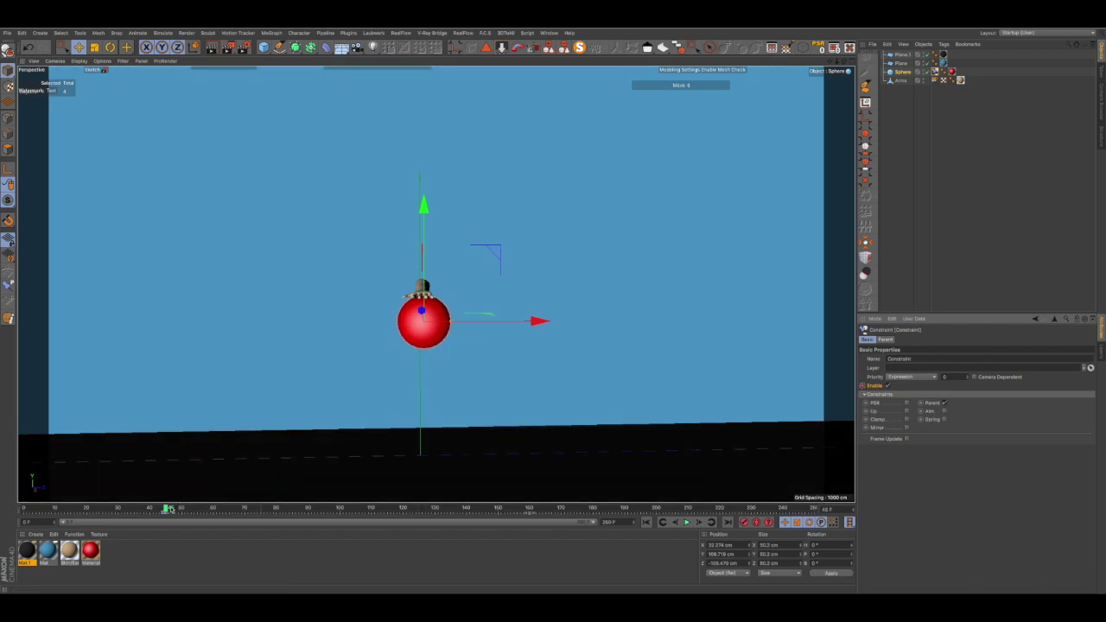
pyautogui.moveTo(165, 508); pyautogui.dragTo(402, 502)
# - At frame 123, toggle and key the constraint's Enable checkbox, then scrub the playhead back toward frame 0
pyautogui.click(411, 509)
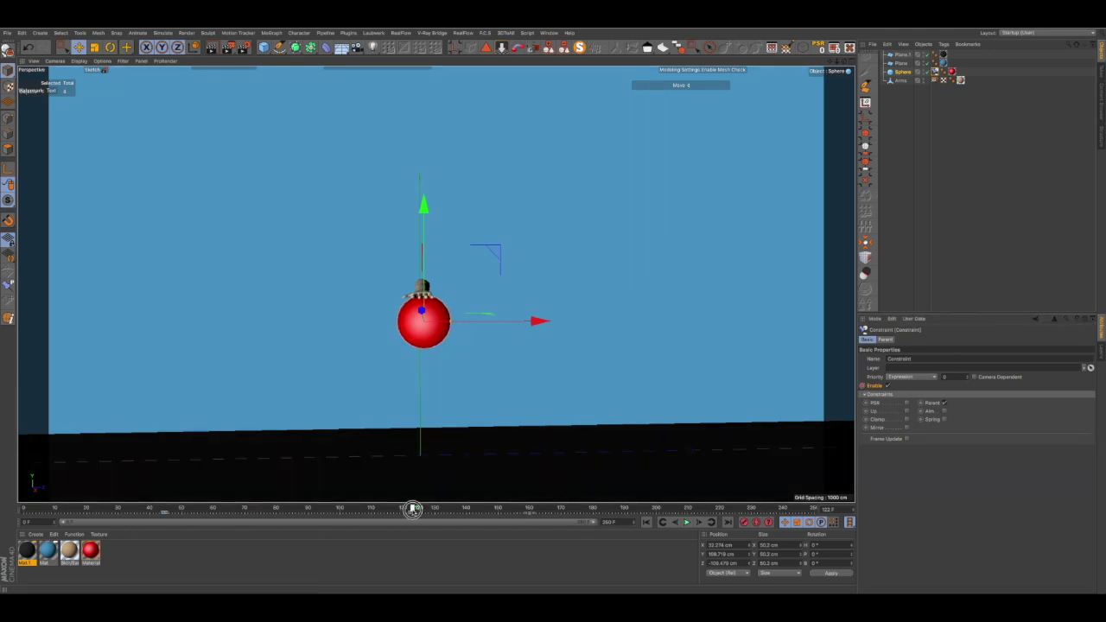
pyautogui.click(886, 387)
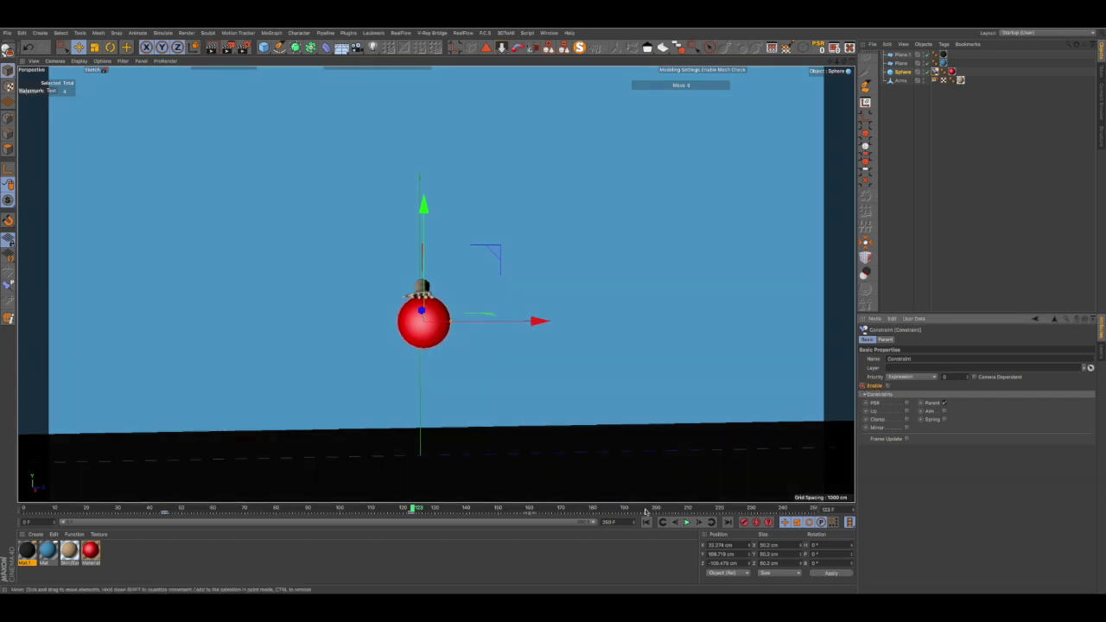
pyautogui.moveTo(413, 508); pyautogui.dragTo(5, 523)
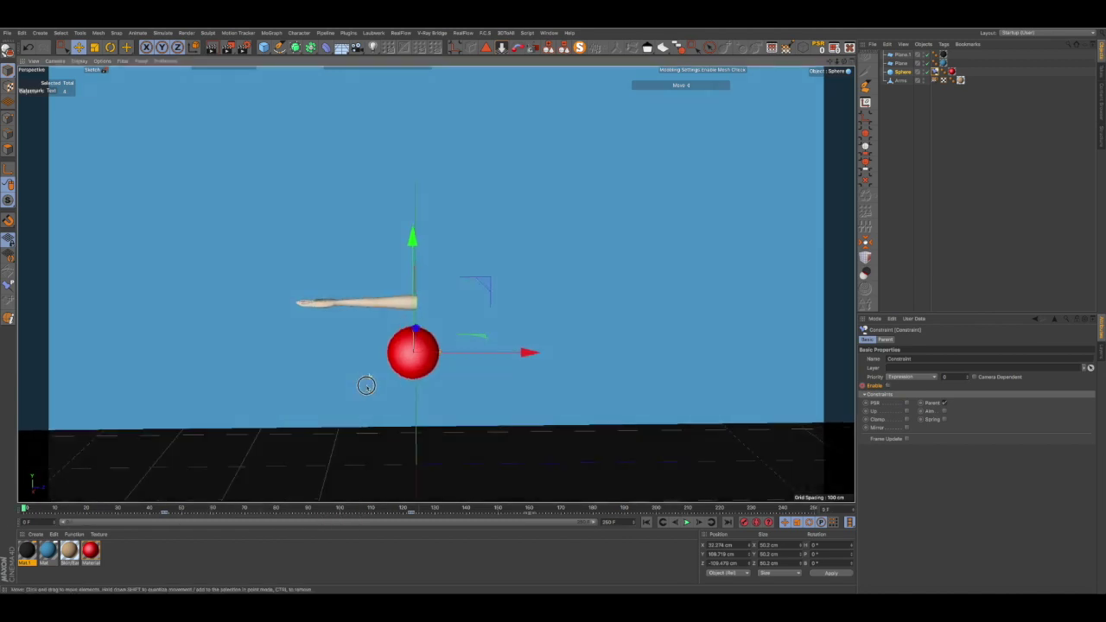
# - Scrub from frame 0 to about 169 watching the hand carry the red sphere, then orbit for an angled view
pyautogui.scroll(-5, 367, 396)
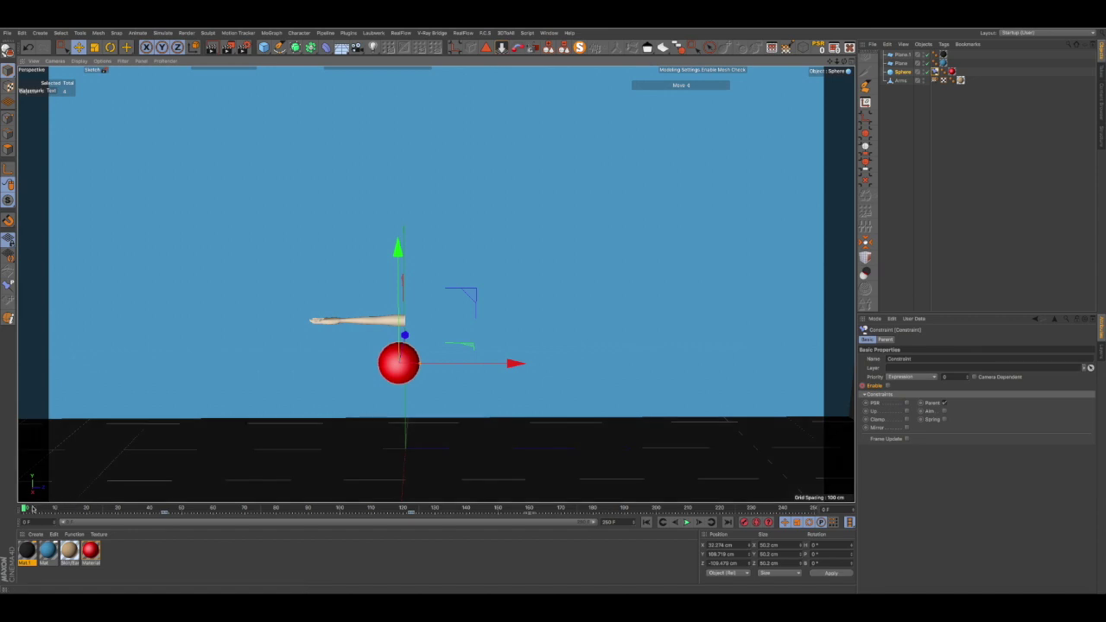
pyautogui.moveTo(24, 509); pyautogui.dragTo(558, 506)
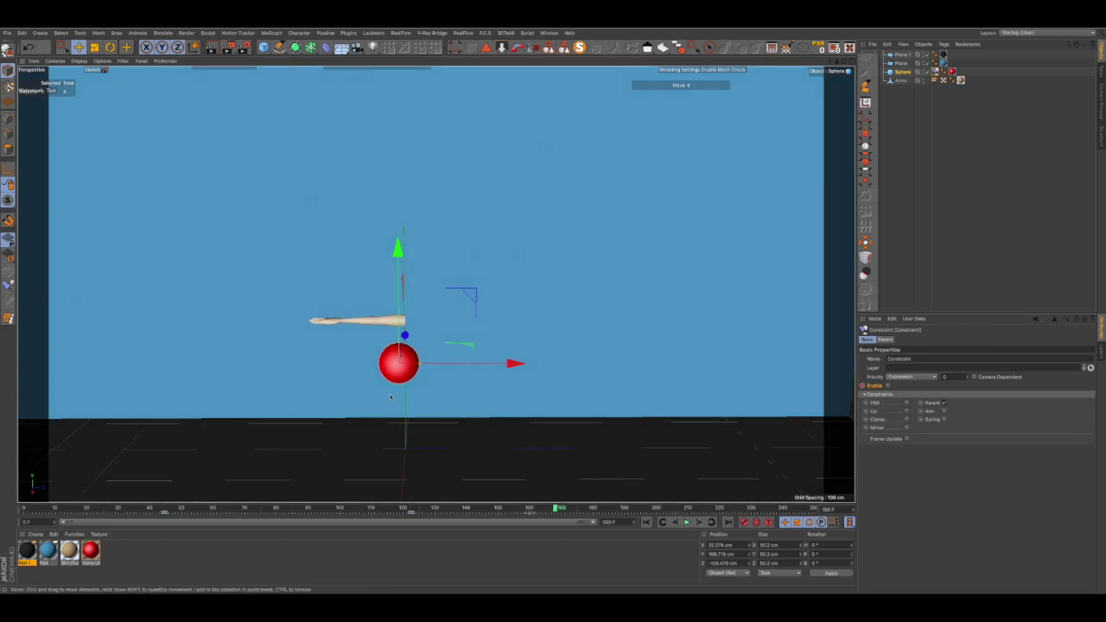
pyautogui.scroll(3, 389, 367)
pyautogui.moveTo(399, 359)
pyautogui.keyDown('alt'); pyautogui.mouseDown()
pyautogui.moveTo(489, 370)
pyautogui.moveTo(402, 375)
pyautogui.mouseUp(); pyautogui.keyUp('alt')
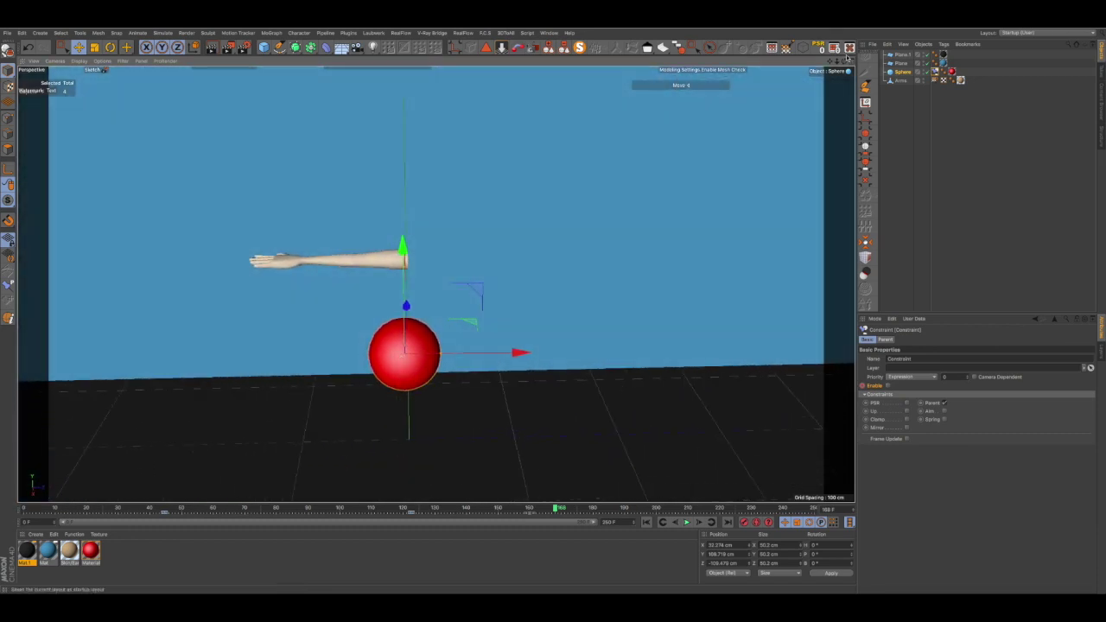